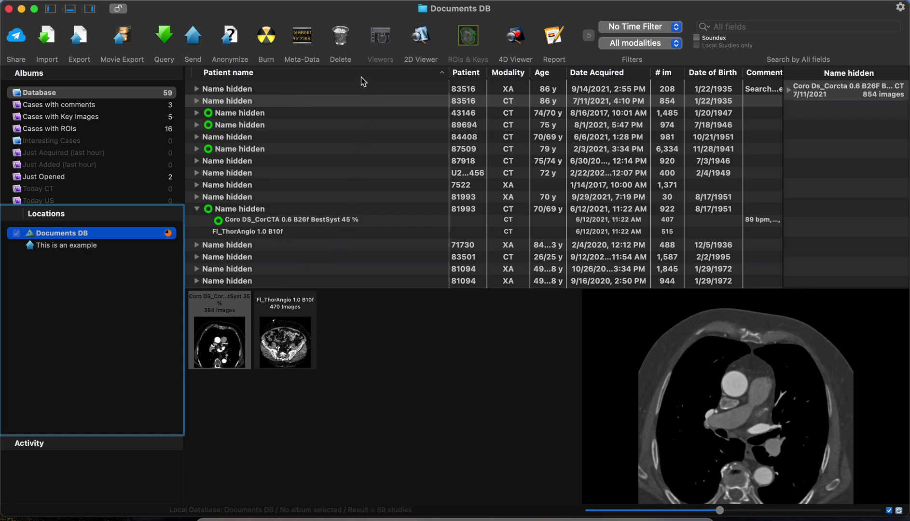
# - Open the Coro DS_CorCTA 0.6 B26f BestSyst 35 % series in the 2D viewer from the study list
pyautogui.rightClick(270, 75)
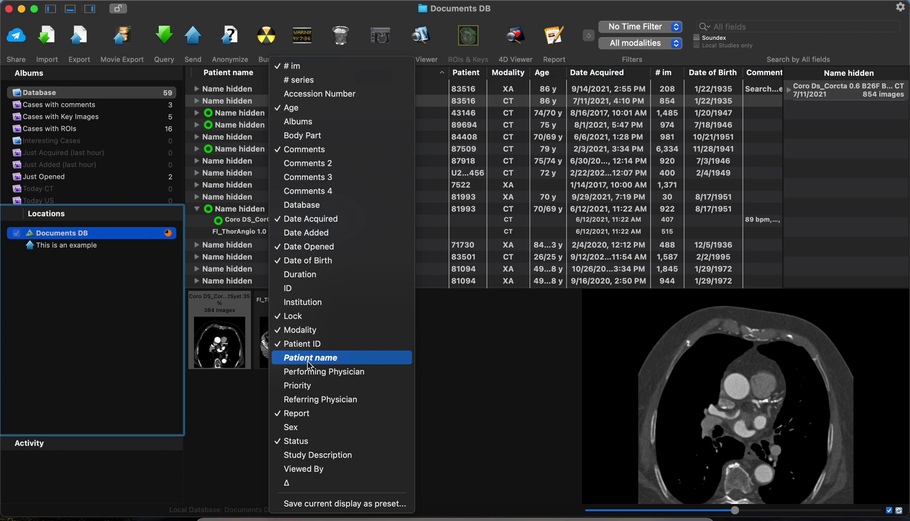
pyautogui.click(246, 174)
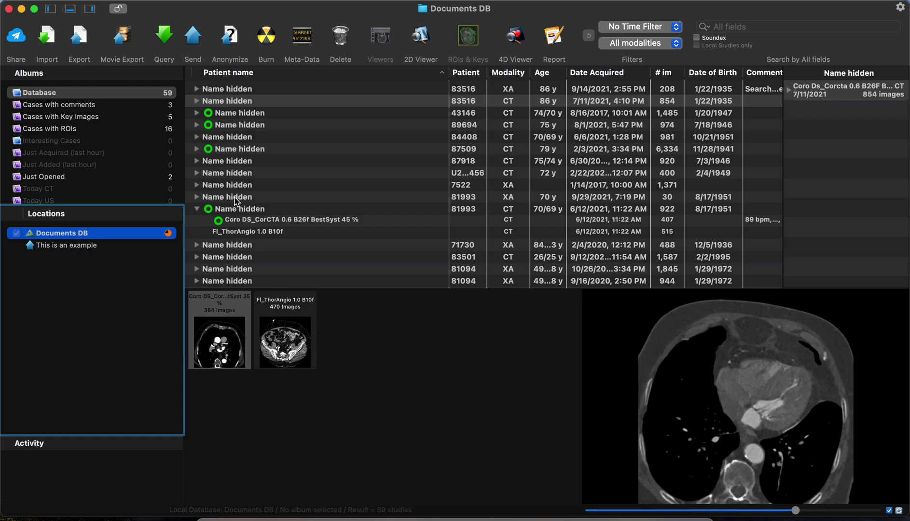
pyautogui.doubleClick(258, 101)
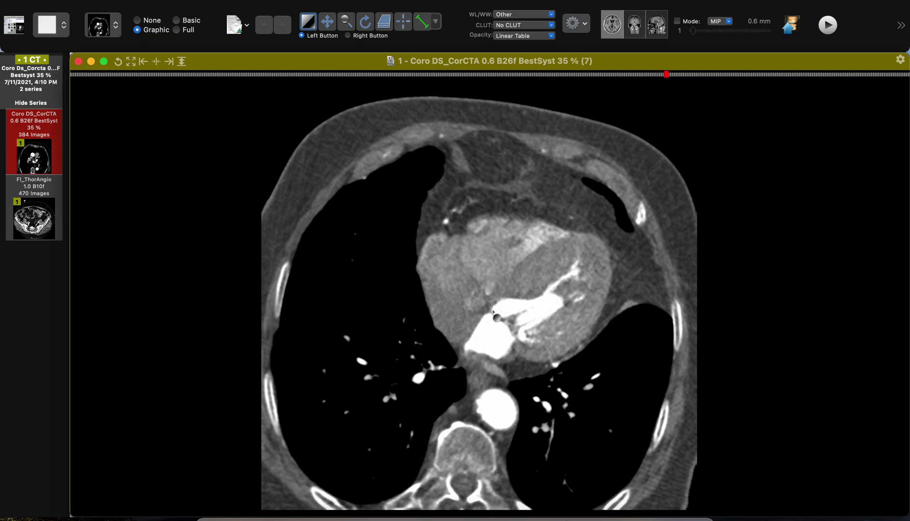
pyautogui.scroll(-10, 493, 309)
pyautogui.scroll(-10, 493, 309)
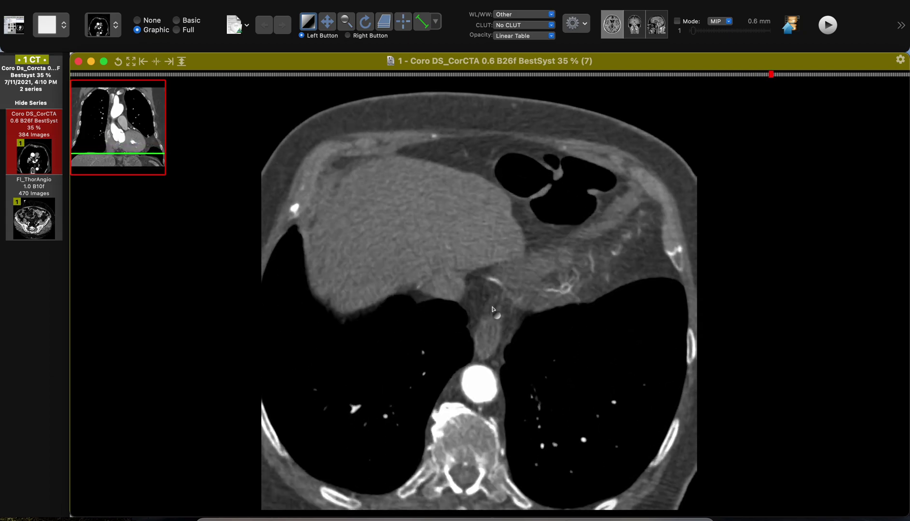
pyautogui.scroll(10, 493, 309)
pyautogui.scroll(10, 493, 309)
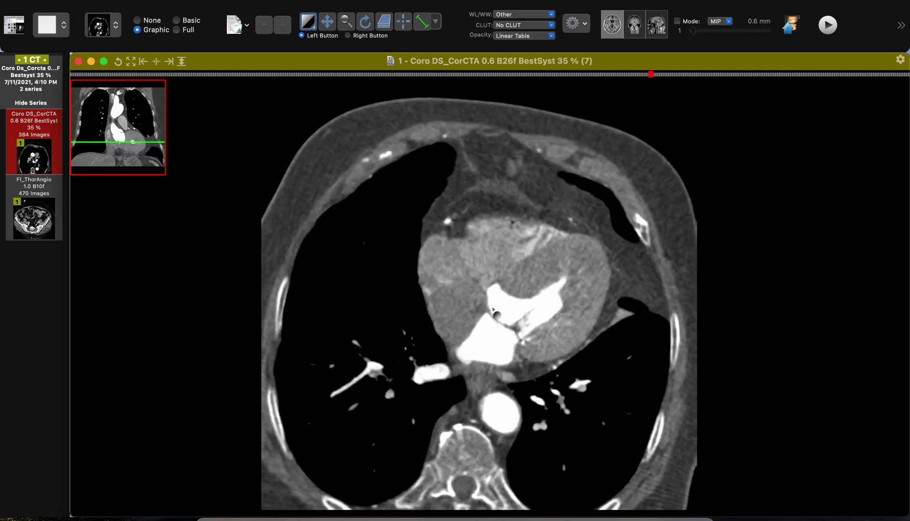
pyautogui.scroll(-15, 493, 309)
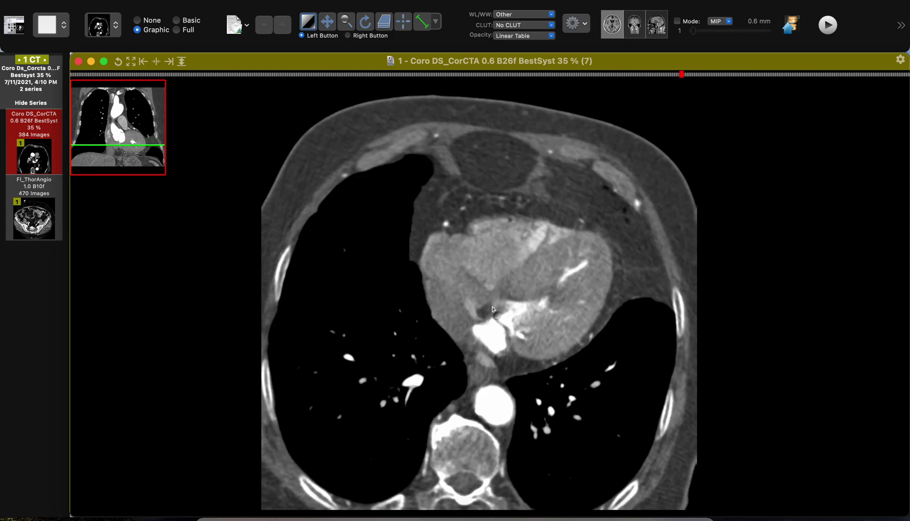
pyautogui.scroll(10, 492, 309)
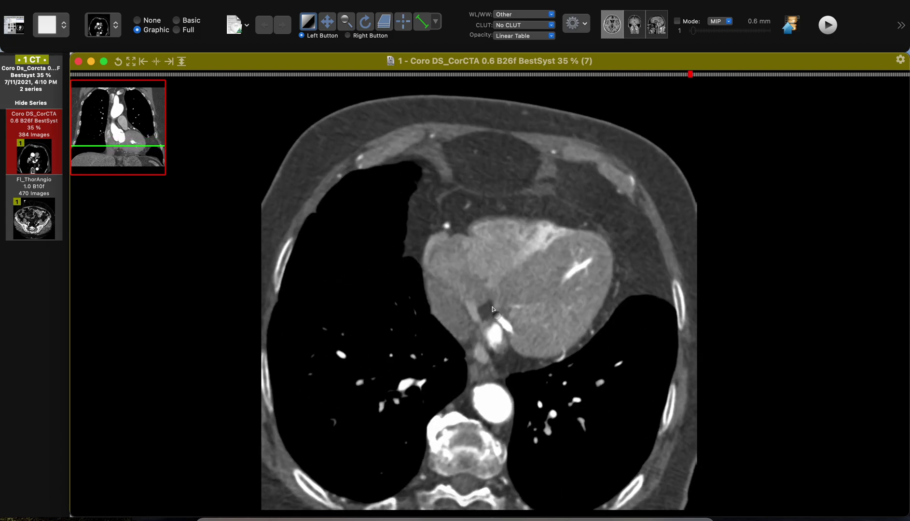
pyautogui.scroll(-5, 492, 309)
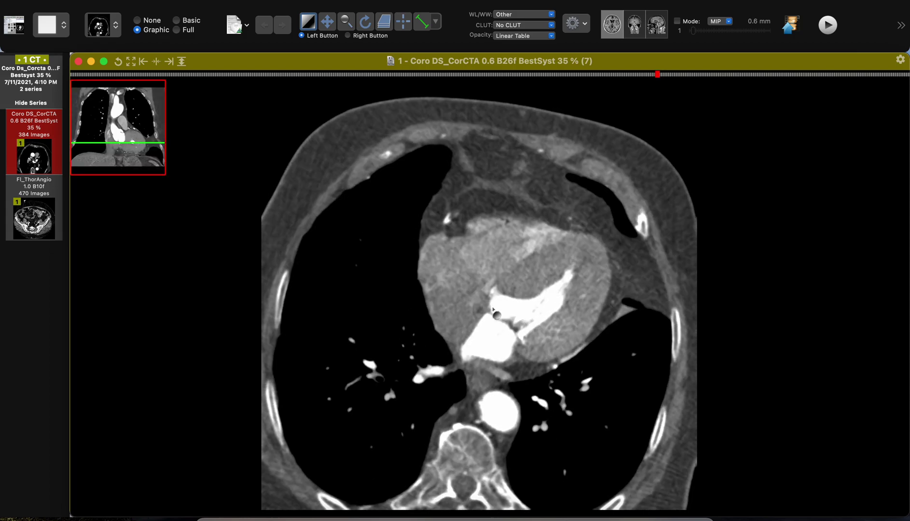
pyautogui.scroll(-5, 493, 309)
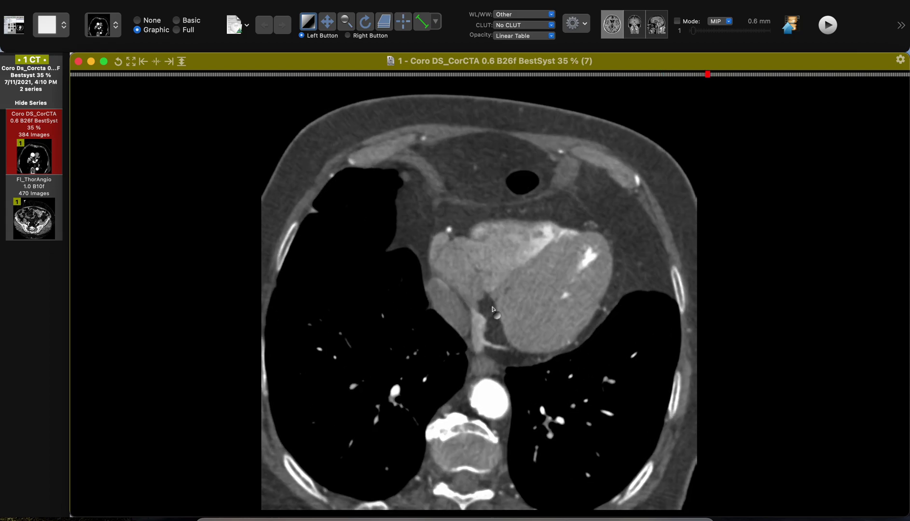
pyautogui.scroll(5, 493, 309)
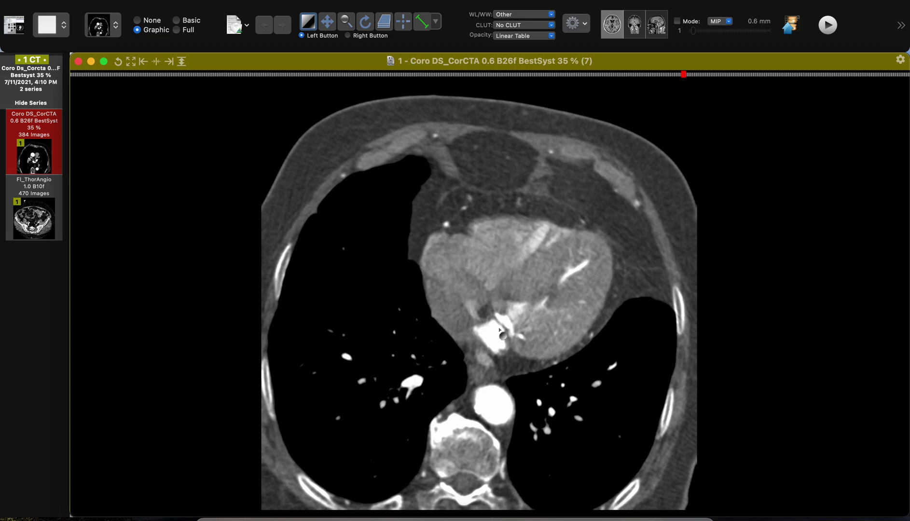
pyautogui.scroll(-8, 500, 330)
pyautogui.scroll(6, 500, 330)
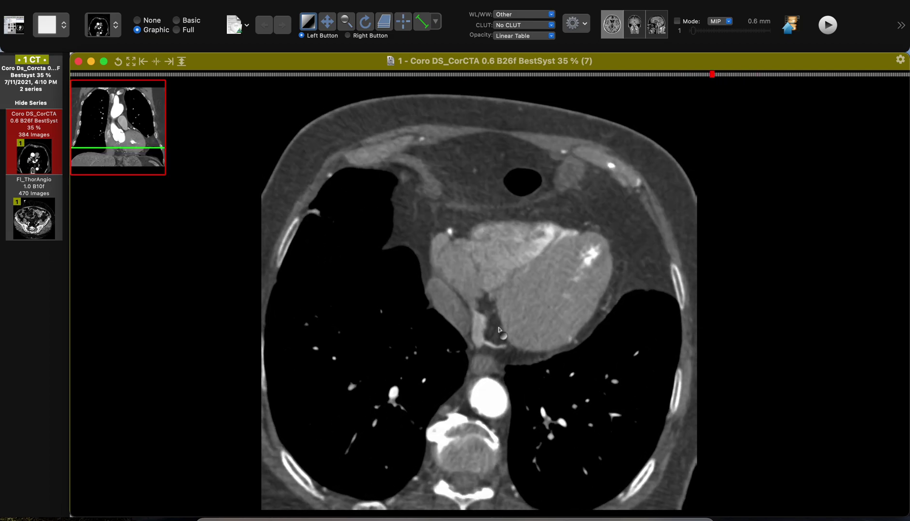
pyautogui.scroll(4, 500, 330)
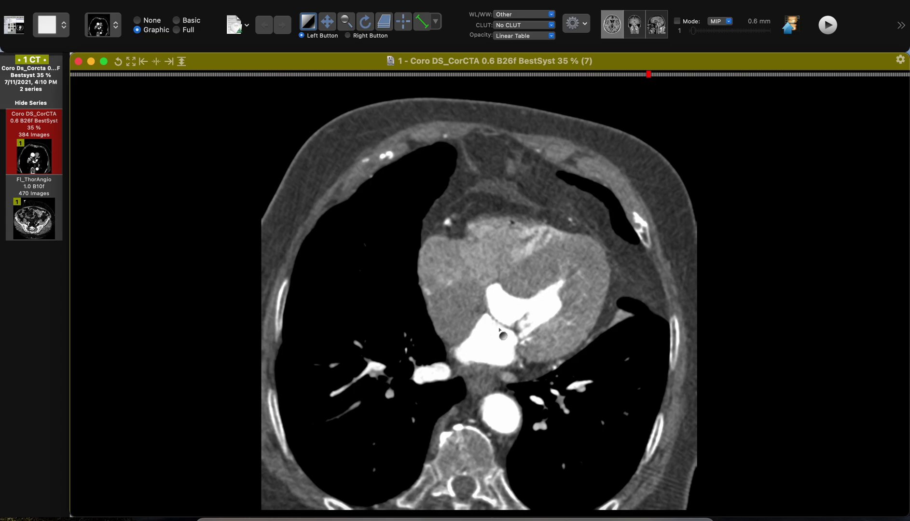
pyautogui.scroll(-4, 500, 331)
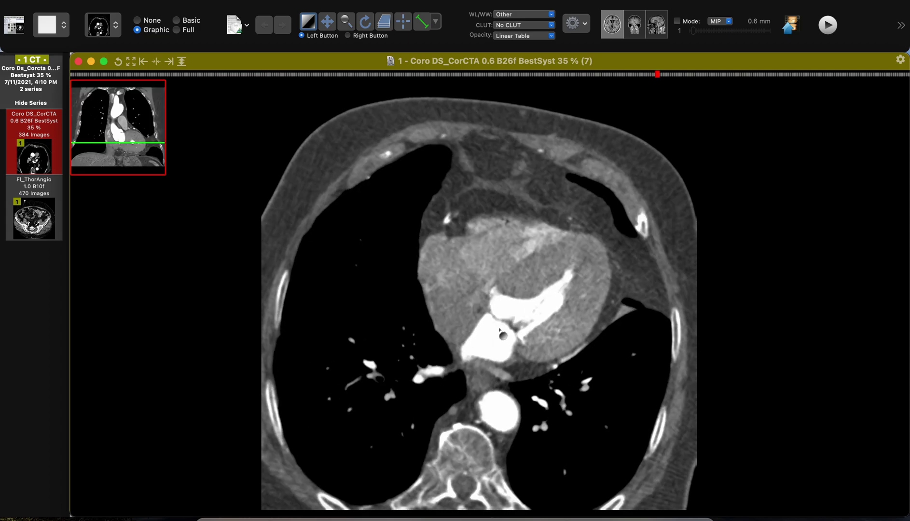
# - Launch a 3D MPR reconstruction of the coronary CTA series from the 2D/3D reconstruction tools
pyautogui.click(585, 32)
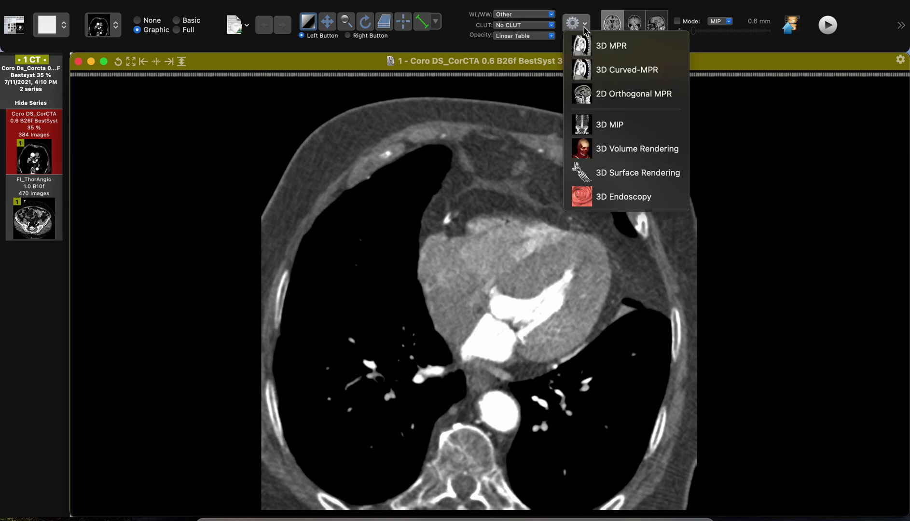
pyautogui.click(601, 47)
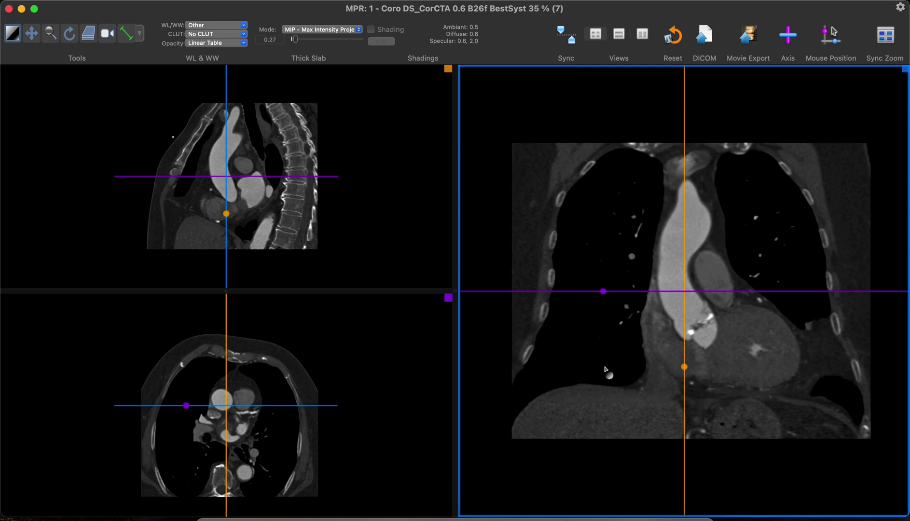
pyautogui.moveTo(604, 370); pyautogui.dragTo(576, 364)
# - Scroll through the coronal slab and adjust the window level and width of the MPR images
pyautogui.scroll(-3, 587, 351)
pyautogui.scroll(3, 587, 350)
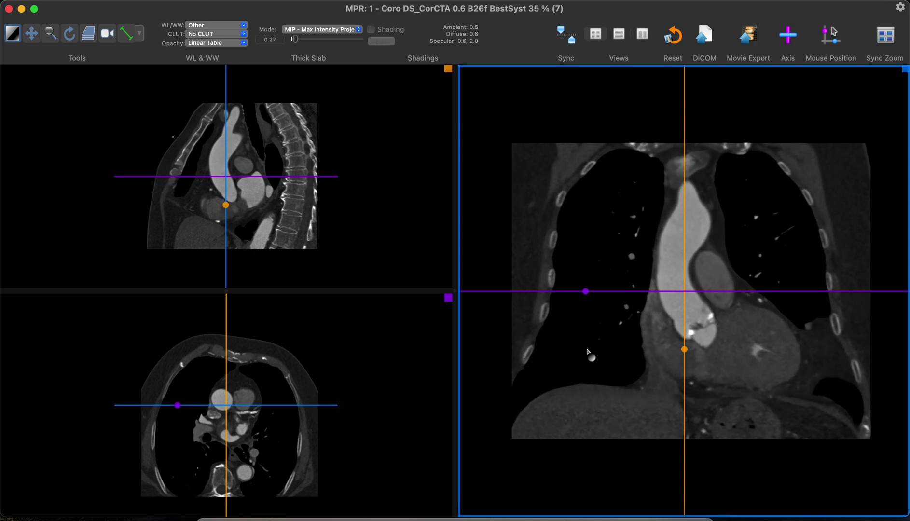
pyautogui.scroll(-3, 612, 330)
pyautogui.scroll(3, 612, 330)
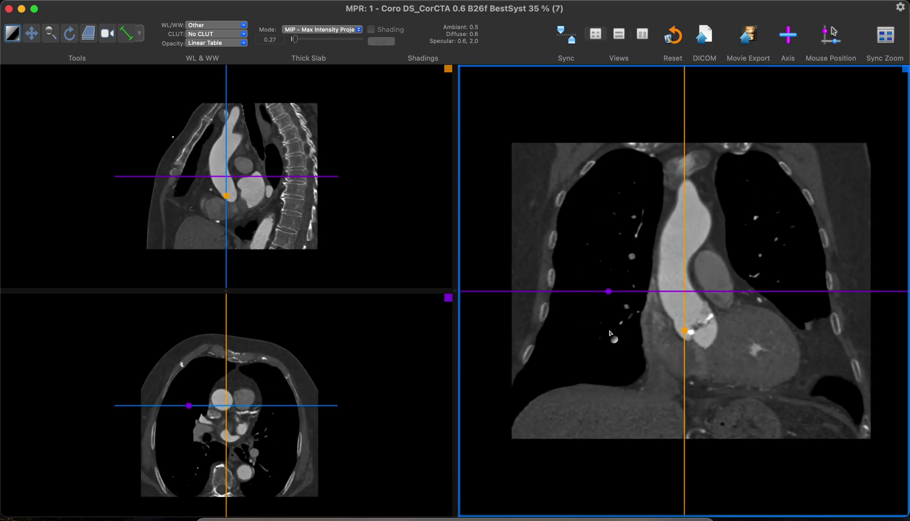
pyautogui.scroll(-3, 603, 332)
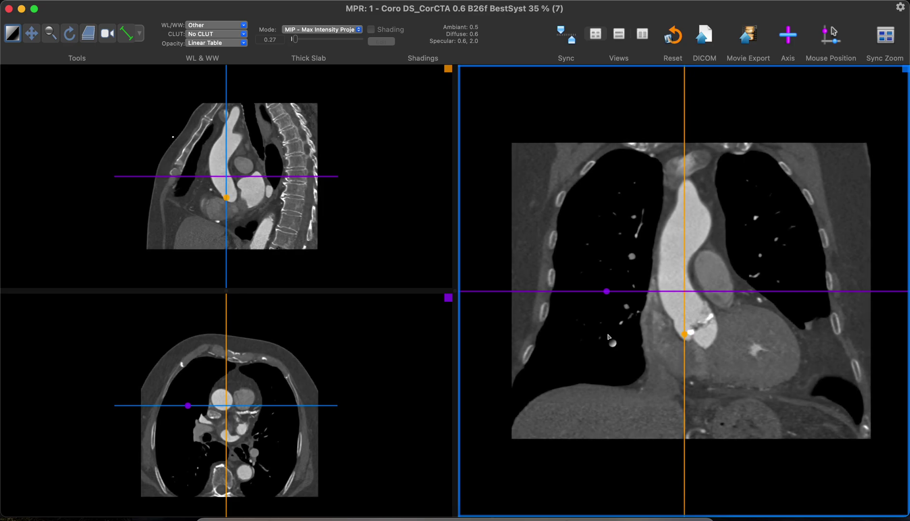
pyautogui.scroll(3, 607, 332)
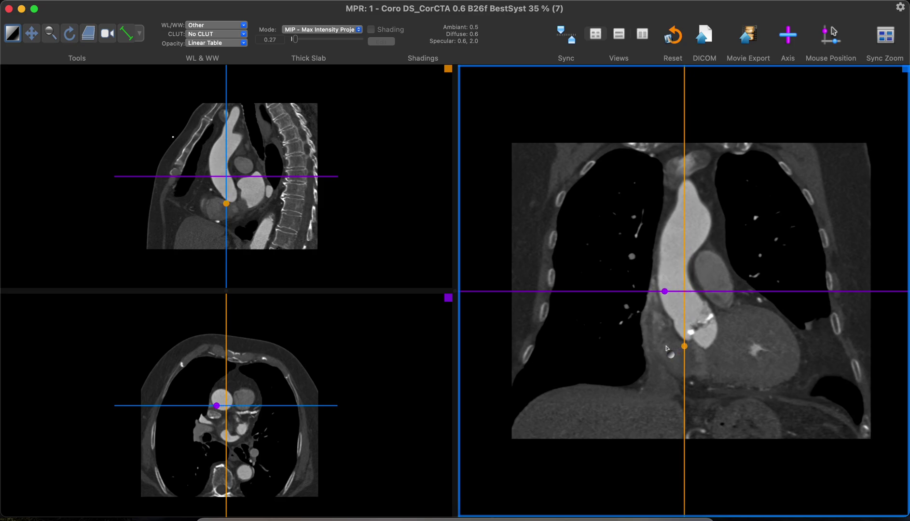
pyautogui.moveTo(652, 354)
pyautogui.mouseDown()
pyautogui.moveTo(630, 367)
pyautogui.moveTo(689, 351)
pyautogui.moveTo(788, 357)
pyautogui.moveTo(730, 366)
pyautogui.moveTo(718, 351)
pyautogui.moveTo(747, 334)
pyautogui.moveTo(695, 328)
pyautogui.moveTo(690, 345)
pyautogui.moveTo(659, 352)
pyautogui.mouseUp()
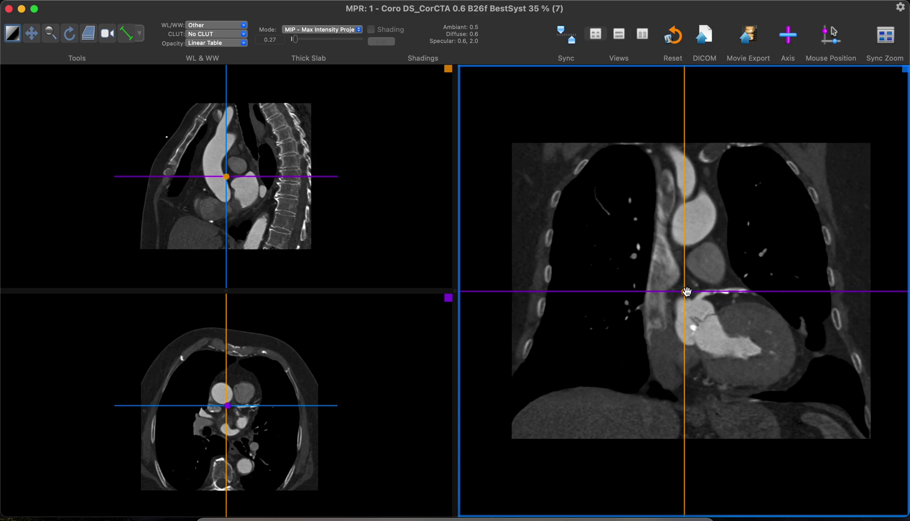
pyautogui.moveTo(685, 291); pyautogui.dragTo(706, 334)
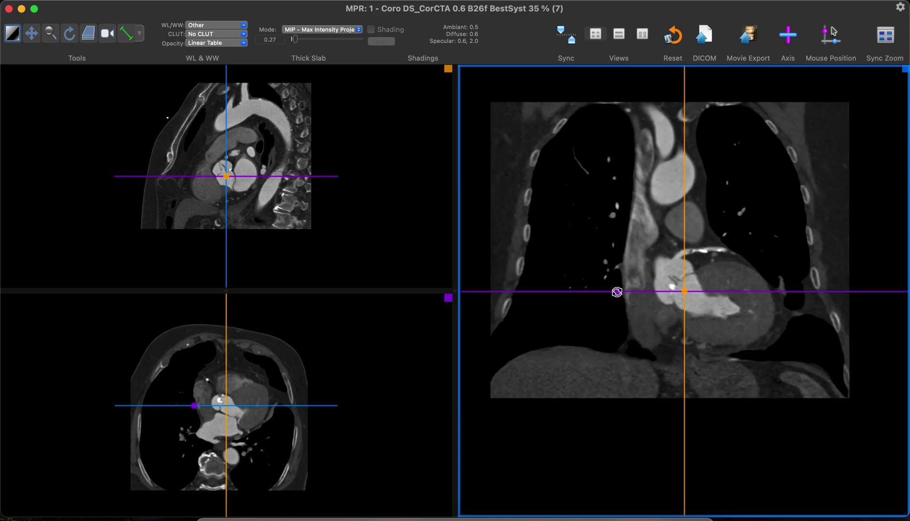
pyautogui.moveTo(596, 292); pyautogui.dragTo(655, 331)
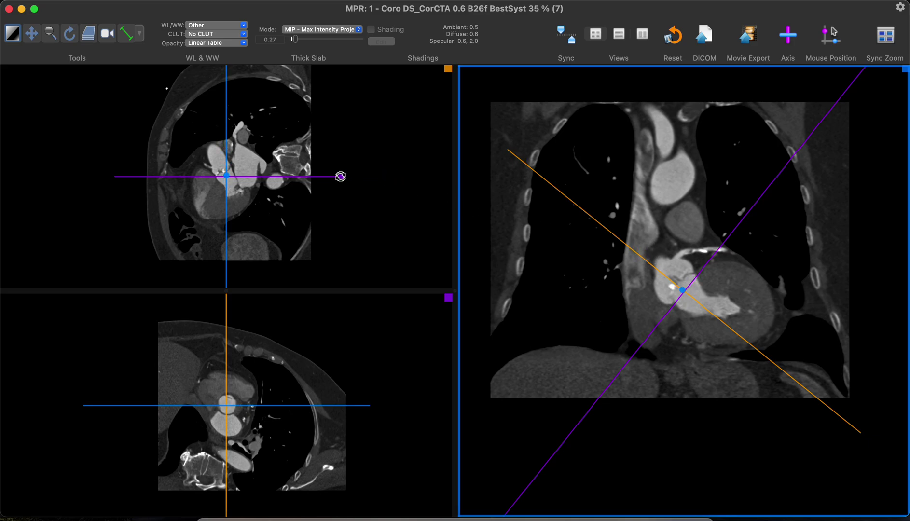
pyautogui.moveTo(337, 177); pyautogui.dragTo(311, 145)
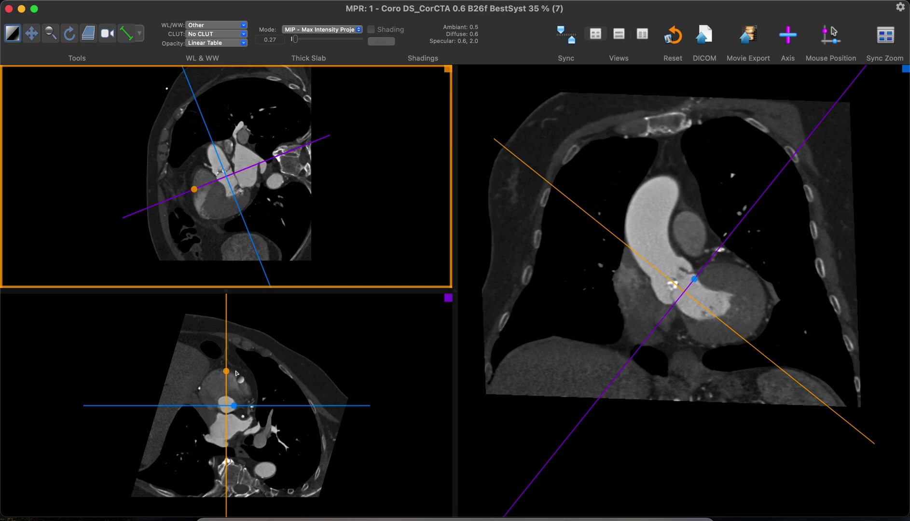
# - Zoom the MPR views in on the aortic root and centre the axes on the aortic valve
pyautogui.click(51, 34)
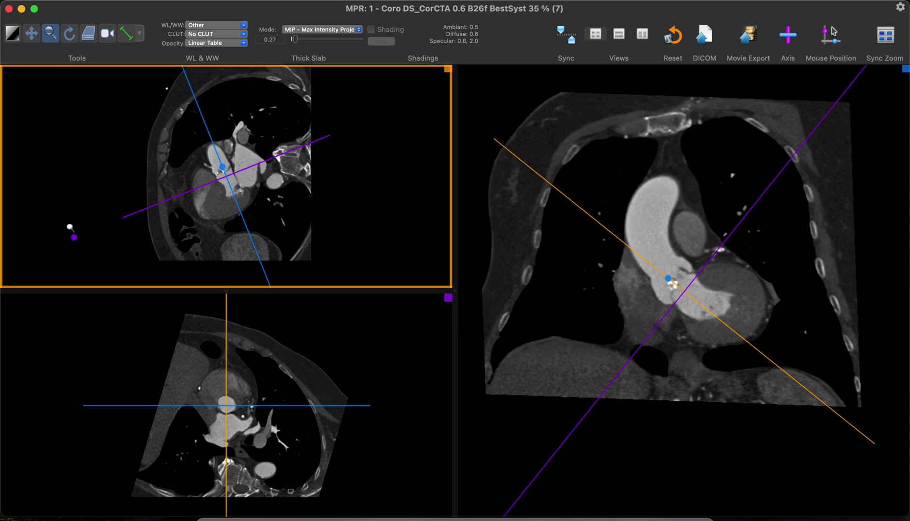
pyautogui.moveTo(70, 226); pyautogui.dragTo(77, 102)
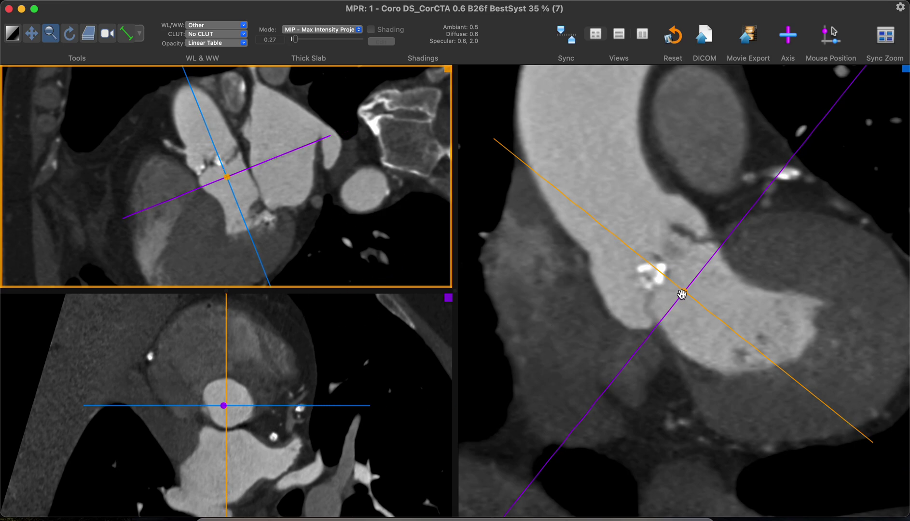
pyautogui.moveTo(684, 290); pyautogui.dragTo(675, 276)
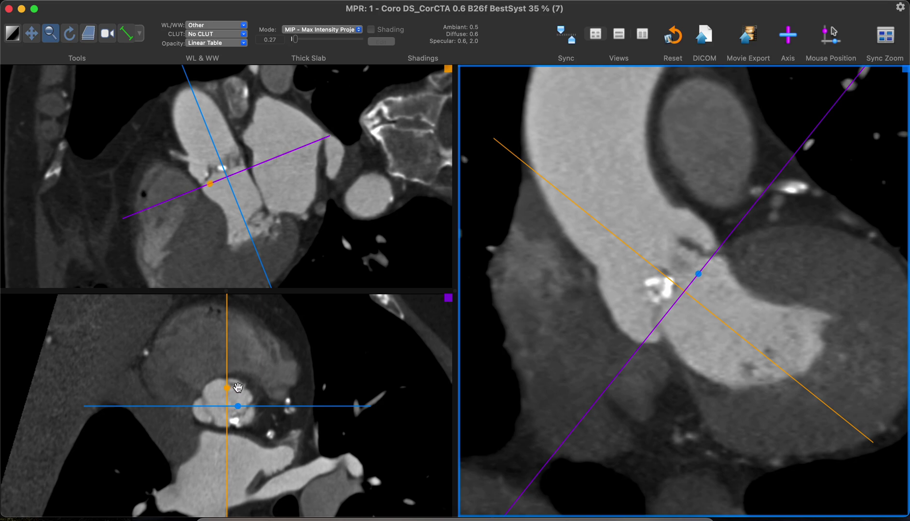
pyautogui.moveTo(225, 405); pyautogui.dragTo(235, 382)
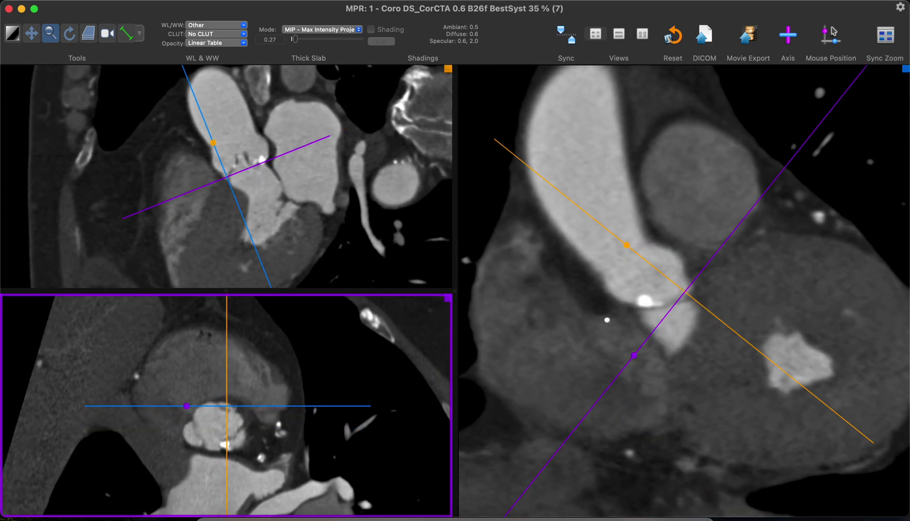
# - Shift the axis centre into the aortic root and rotate the axes along the outflow tract
pyautogui.moveTo(689, 293); pyautogui.dragTo(693, 295)
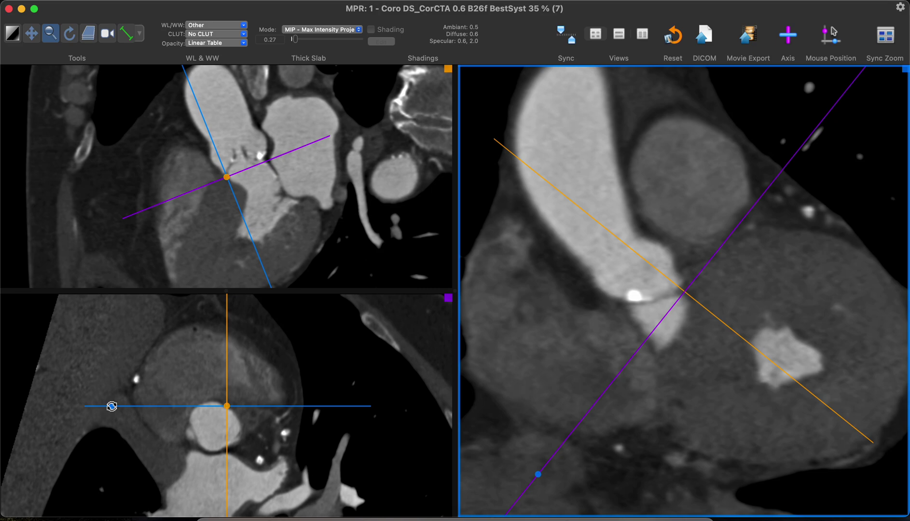
pyautogui.moveTo(112, 406); pyautogui.dragTo(132, 477)
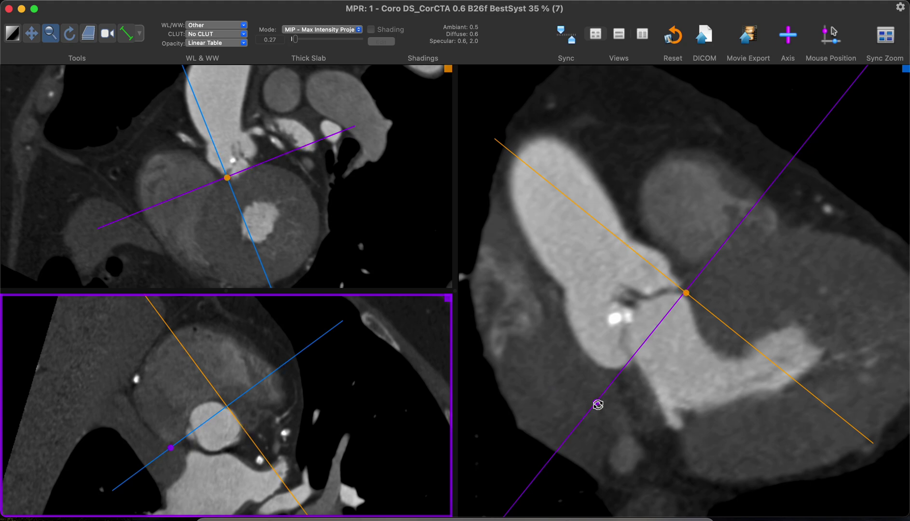
pyautogui.moveTo(596, 403); pyautogui.dragTo(601, 407)
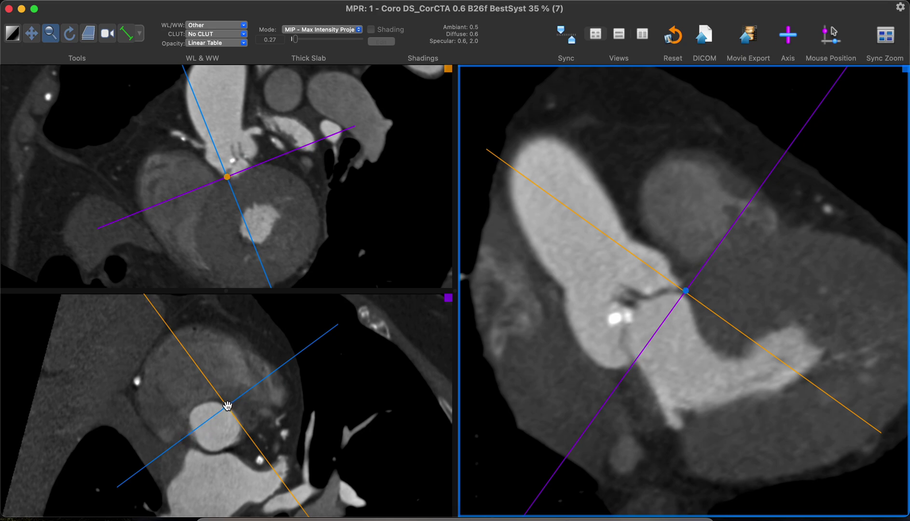
pyautogui.moveTo(227, 406); pyautogui.dragTo(202, 424)
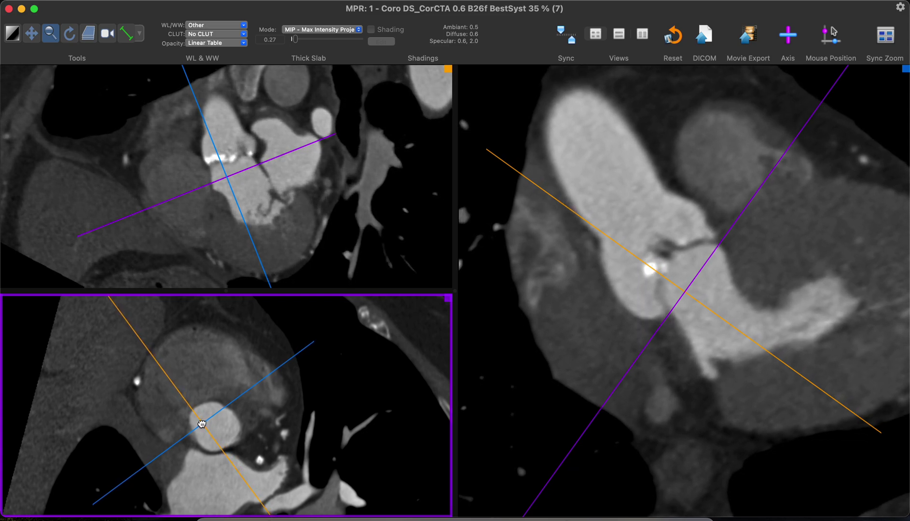
# - Move the intersection further down-left and re-tilt the orange and purple axes to the cusps
pyautogui.moveTo(202, 424); pyautogui.dragTo(192, 434)
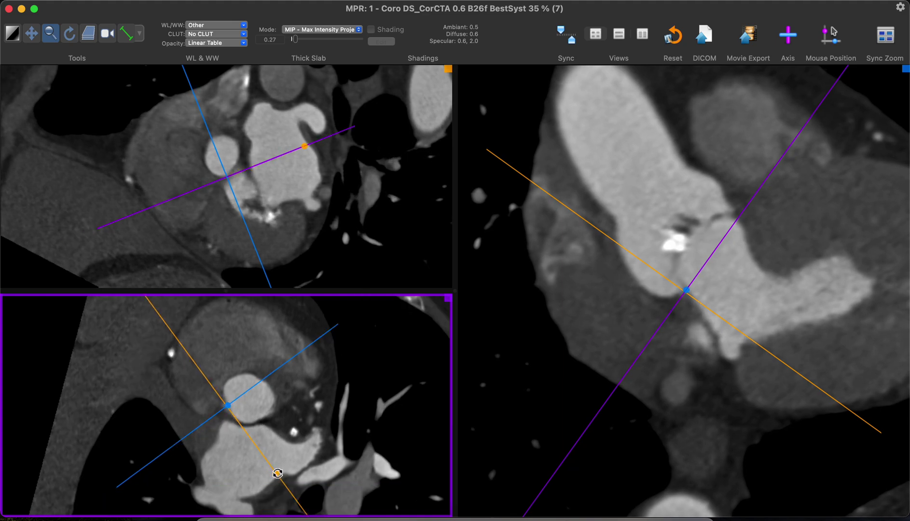
pyautogui.moveTo(278, 473); pyautogui.dragTo(299, 413)
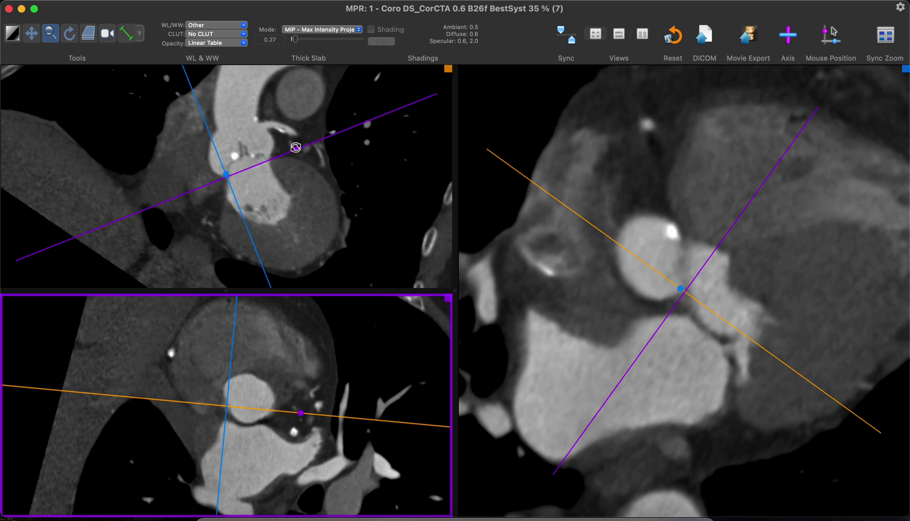
pyautogui.click(295, 147)
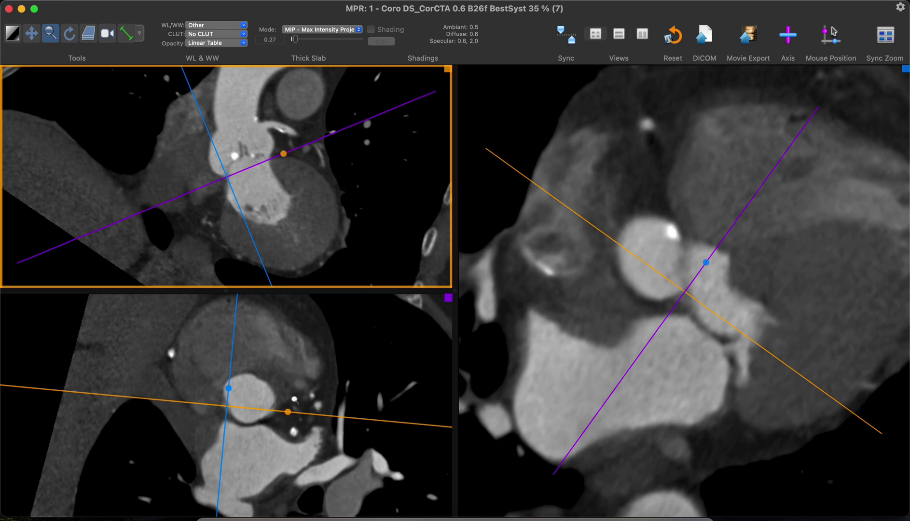
pyautogui.moveTo(301, 416)
pyautogui.mouseDown()
pyautogui.moveTo(296, 427)
pyautogui.moveTo(309, 412)
pyautogui.moveTo(300, 423)
pyautogui.mouseUp()
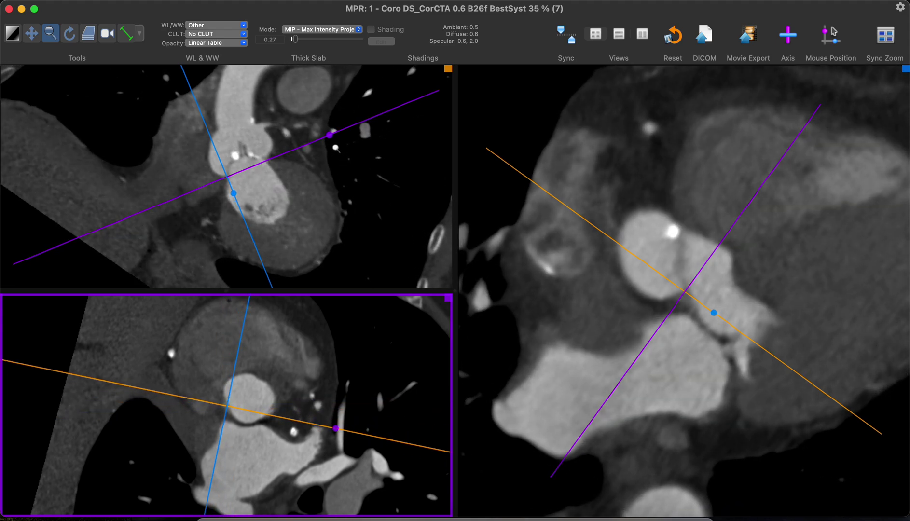
pyautogui.moveTo(334, 135); pyautogui.dragTo(334, 135)
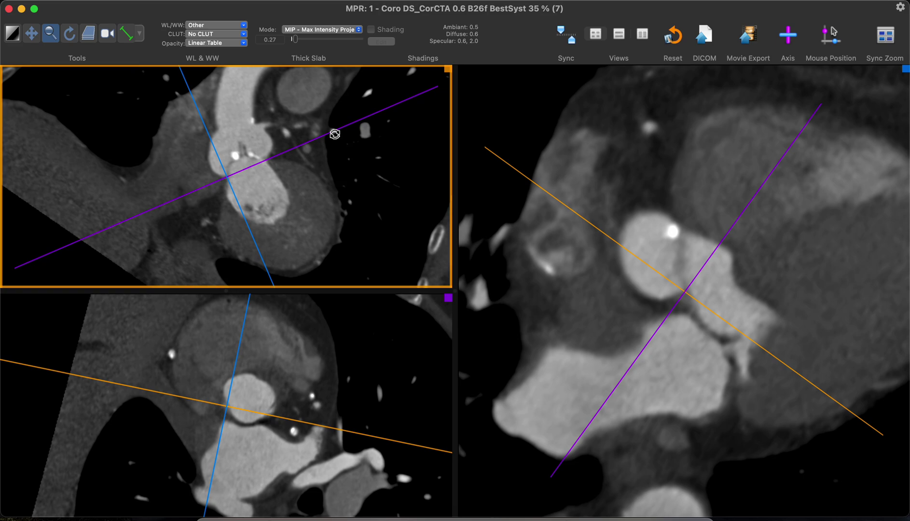
pyautogui.doubleClick(305, 357)
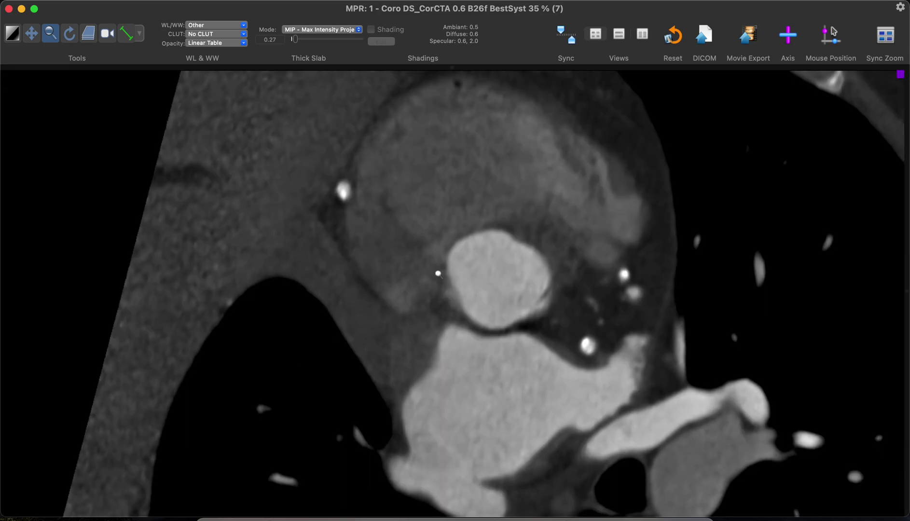
pyautogui.scroll(-10, 438, 273)
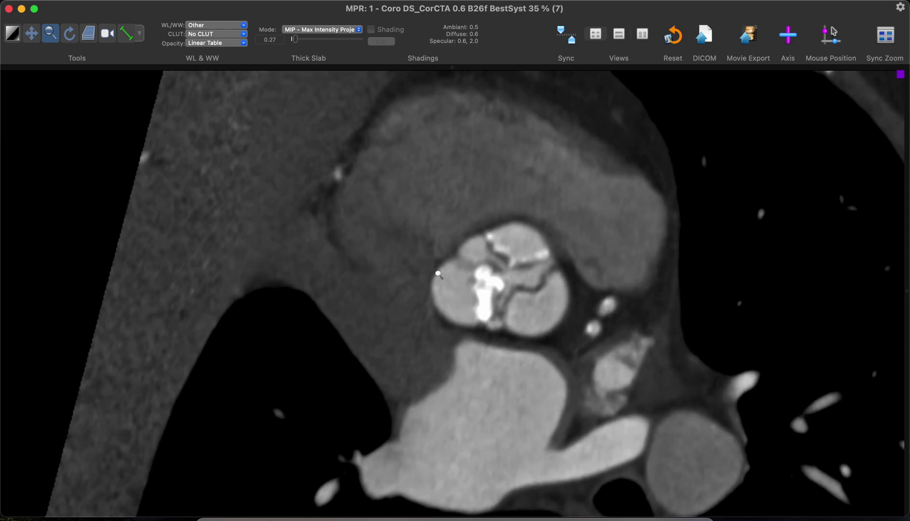
pyautogui.scroll(-4, 438, 273)
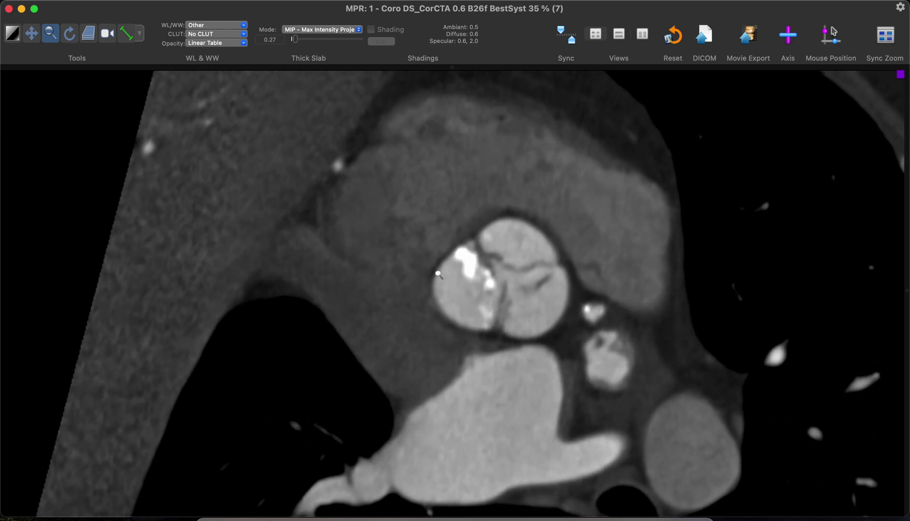
pyautogui.scroll(-5, 438, 274)
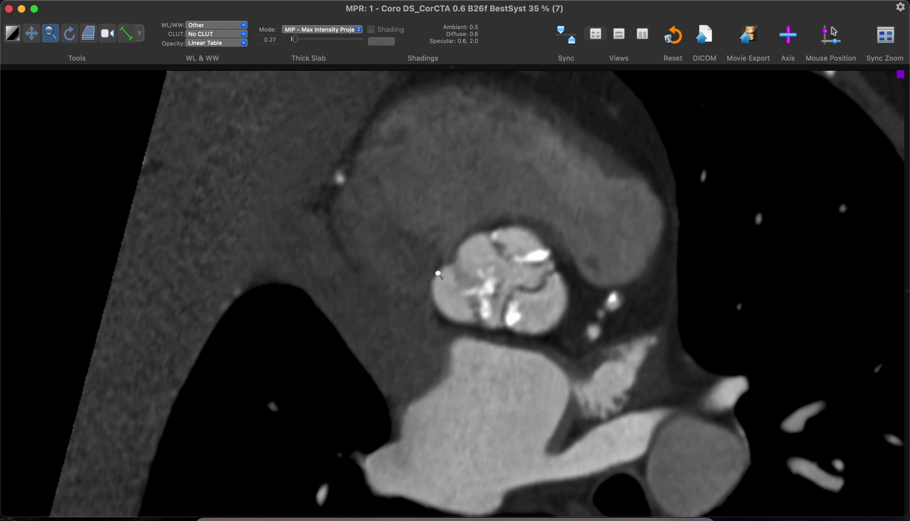
pyautogui.scroll(-6, 438, 273)
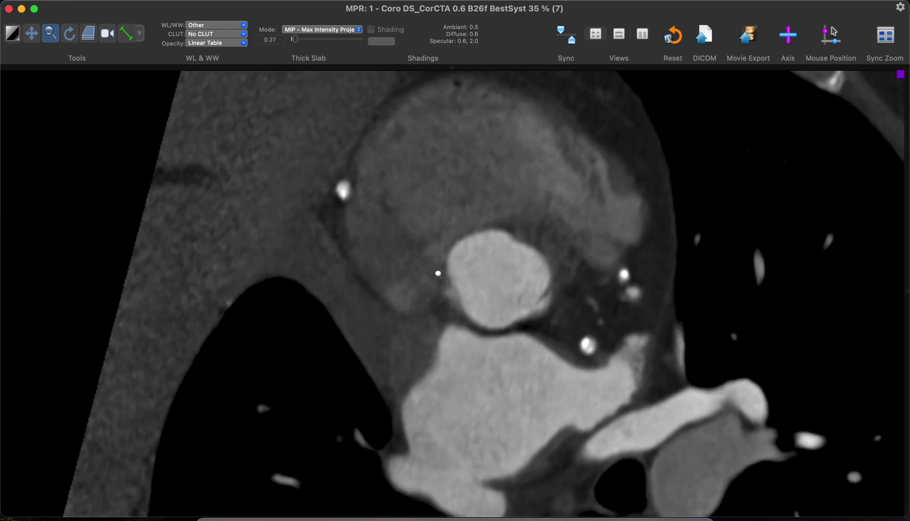
pyautogui.scroll(6, 438, 273)
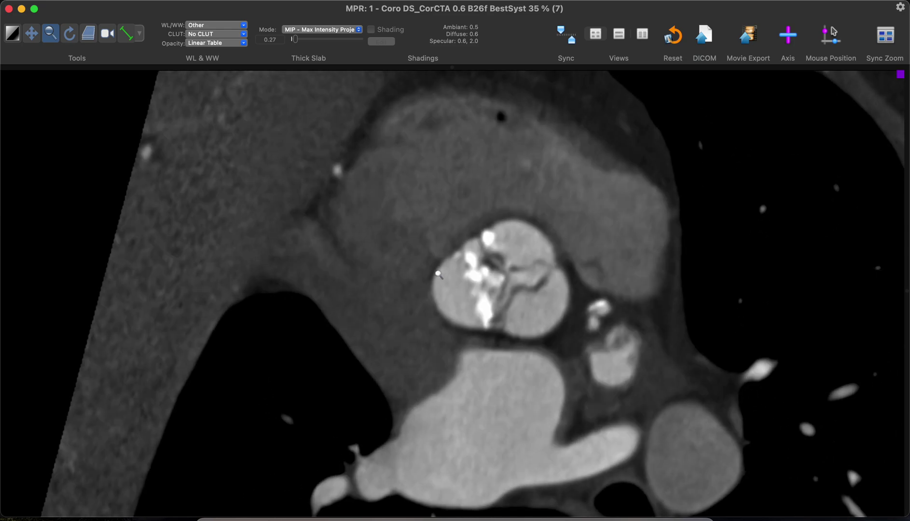
pyautogui.scroll(-4, 438, 274)
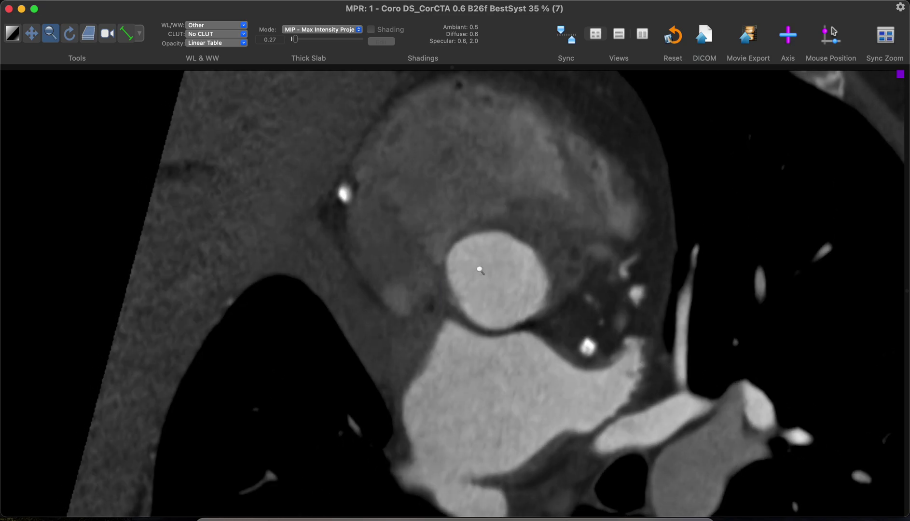
pyautogui.doubleClick(480, 270)
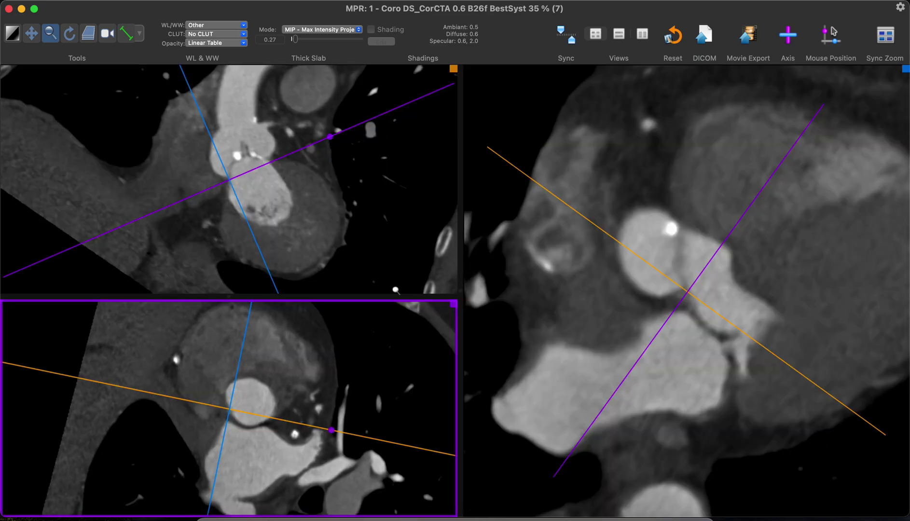